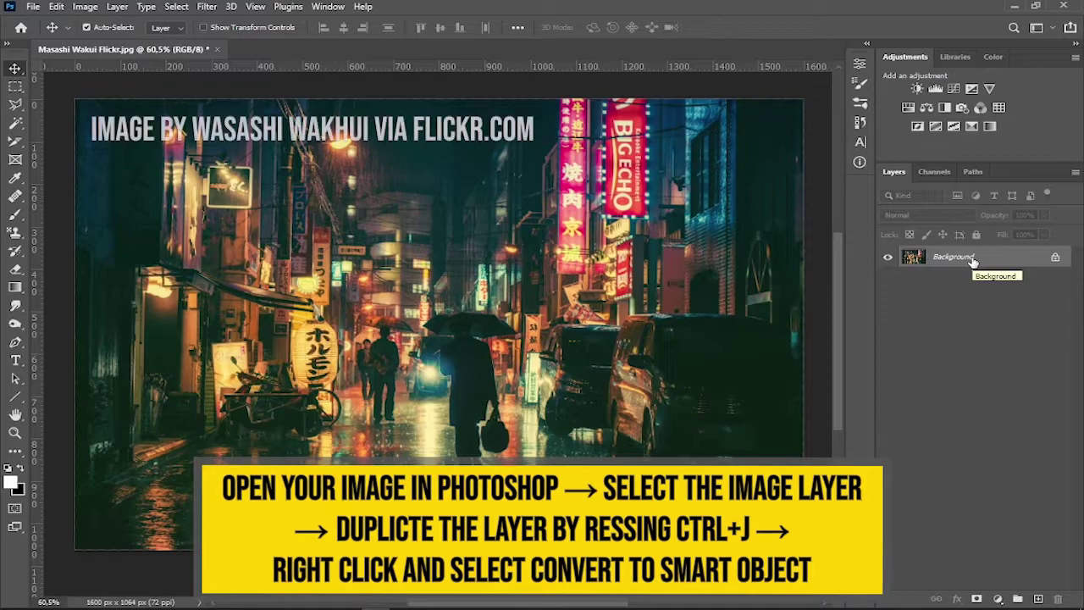
# - Duplicate the street photo's Background as Layer 1 and convert it to a smart object
pyautogui.click(972, 258)
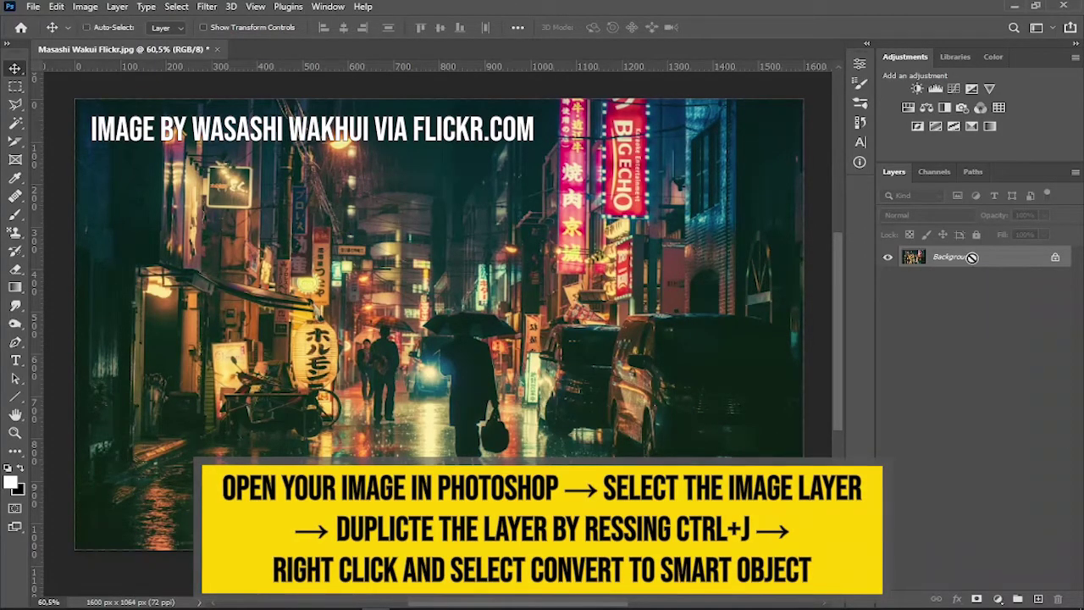
pyautogui.hotkey('ctrl', 'j')
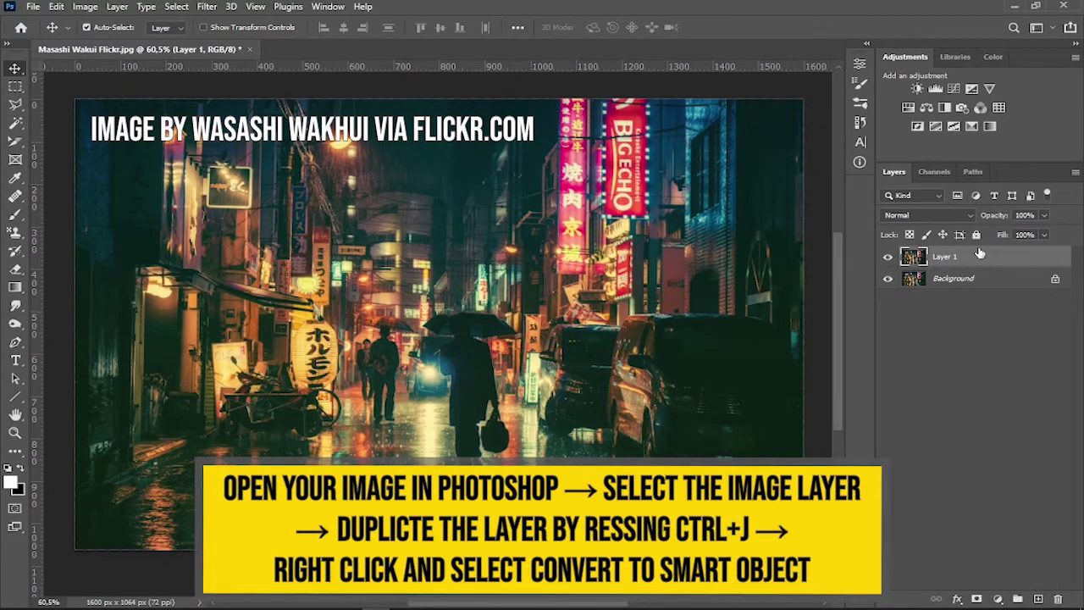
pyautogui.rightClick(984, 262)
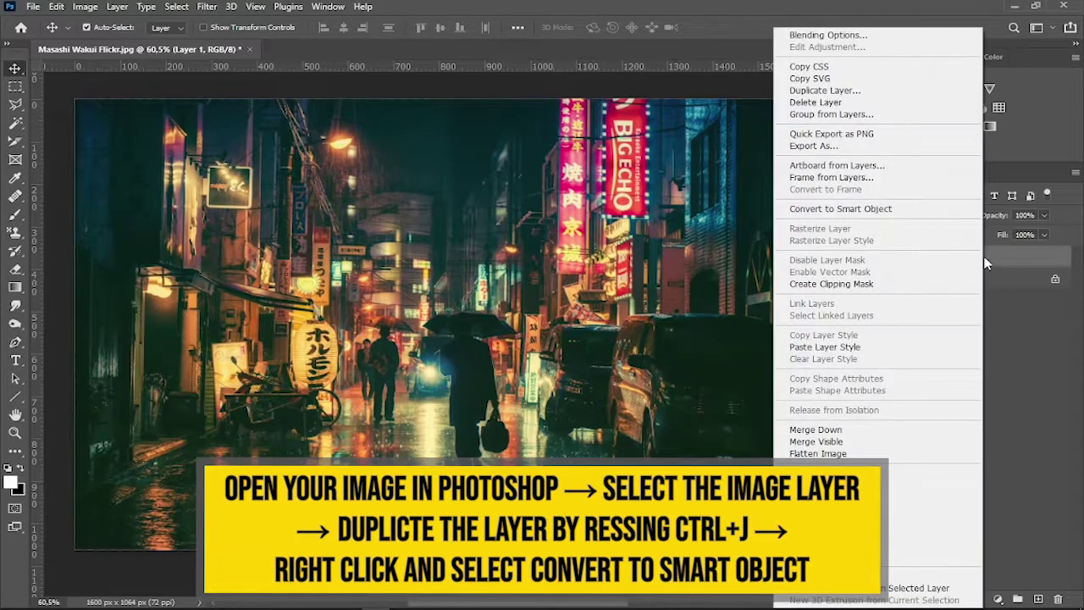
pyautogui.click(905, 209)
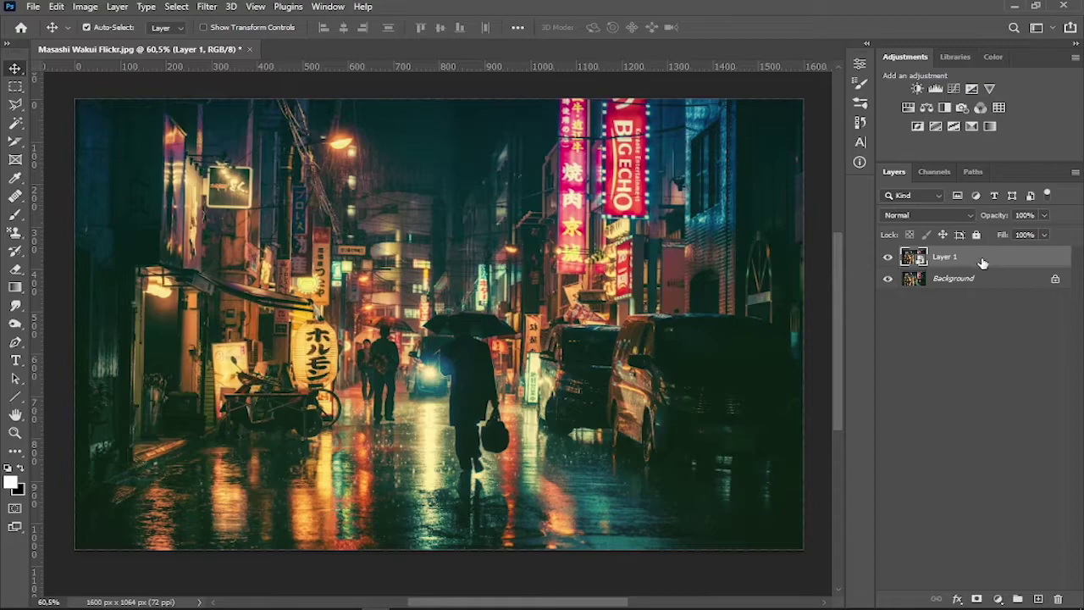
# - Open the Camera Raw filter and set Temperature -41, Highlights -41 and Shadows +57
pyautogui.click(208, 6)
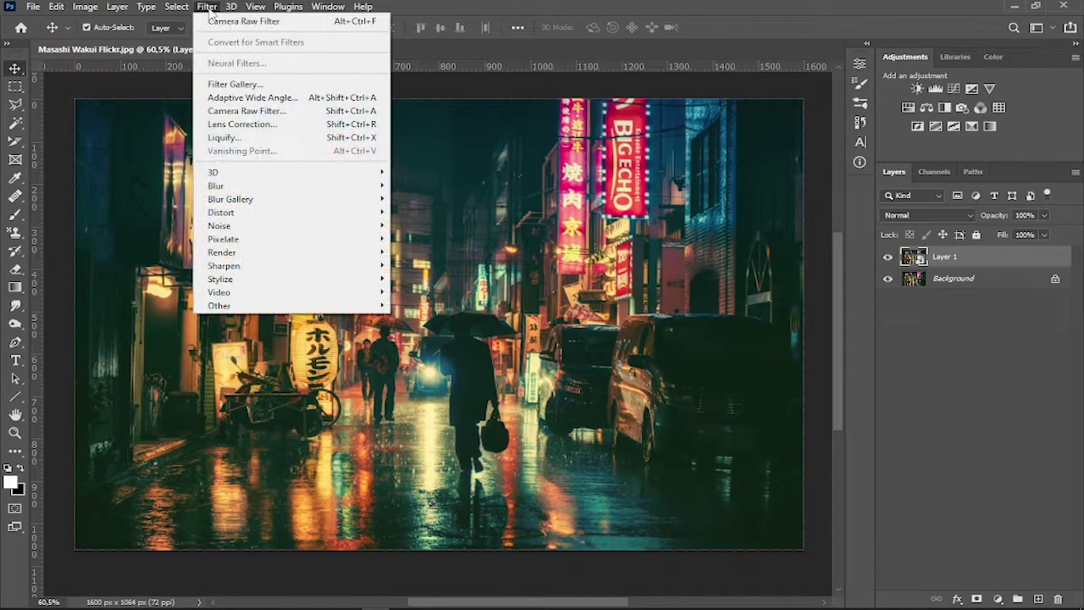
pyautogui.click(305, 117)
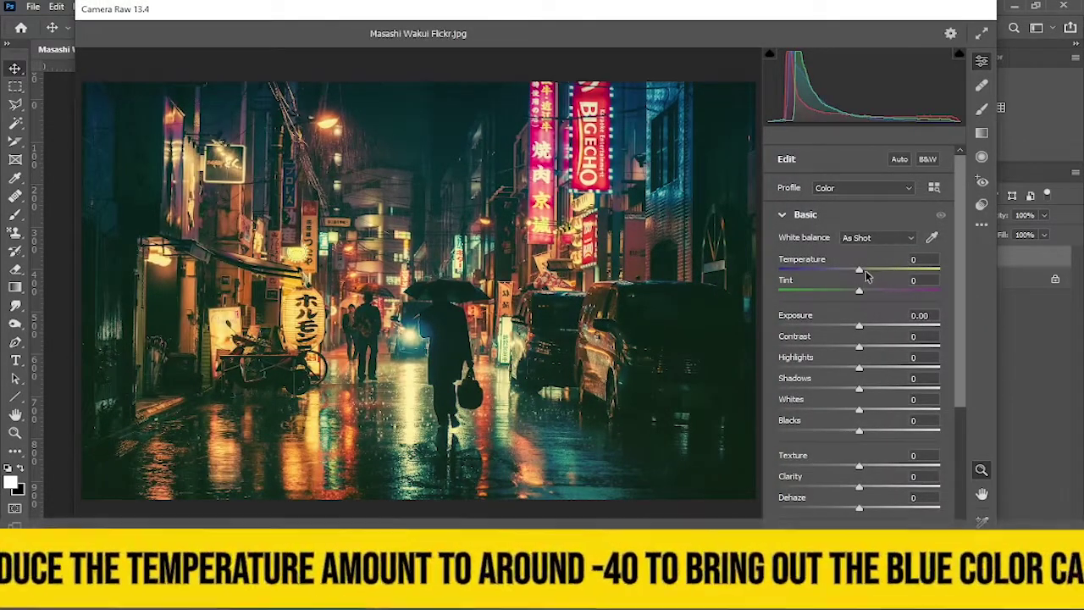
pyautogui.moveTo(859, 270)
pyautogui.mouseDown()
pyautogui.moveTo(819, 275)
pyautogui.moveTo(875, 294)
pyautogui.mouseUp()
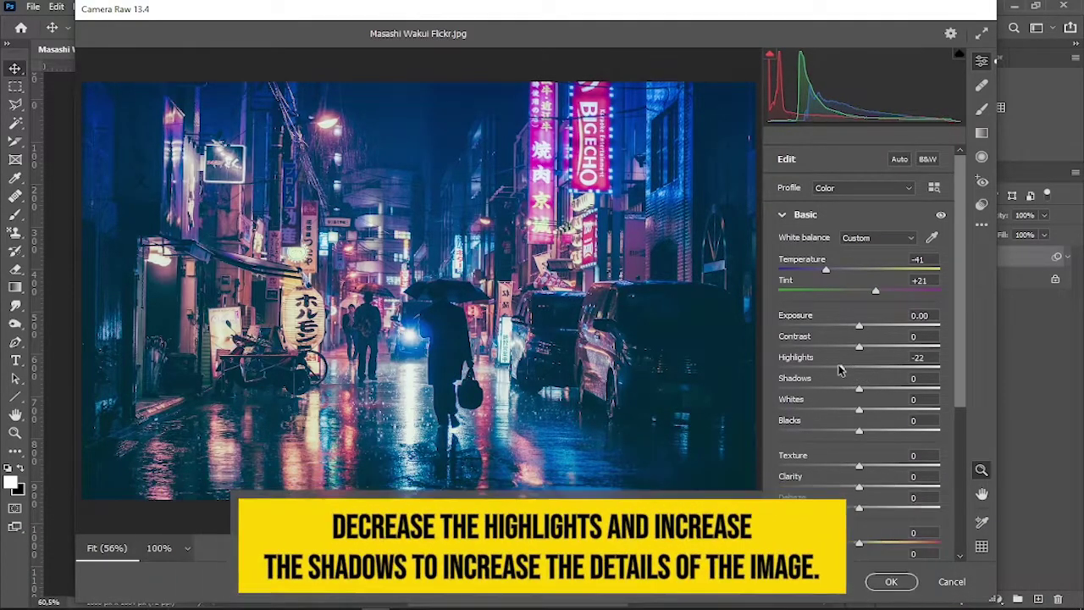
pyautogui.moveTo(859, 367); pyautogui.dragTo(807, 362)
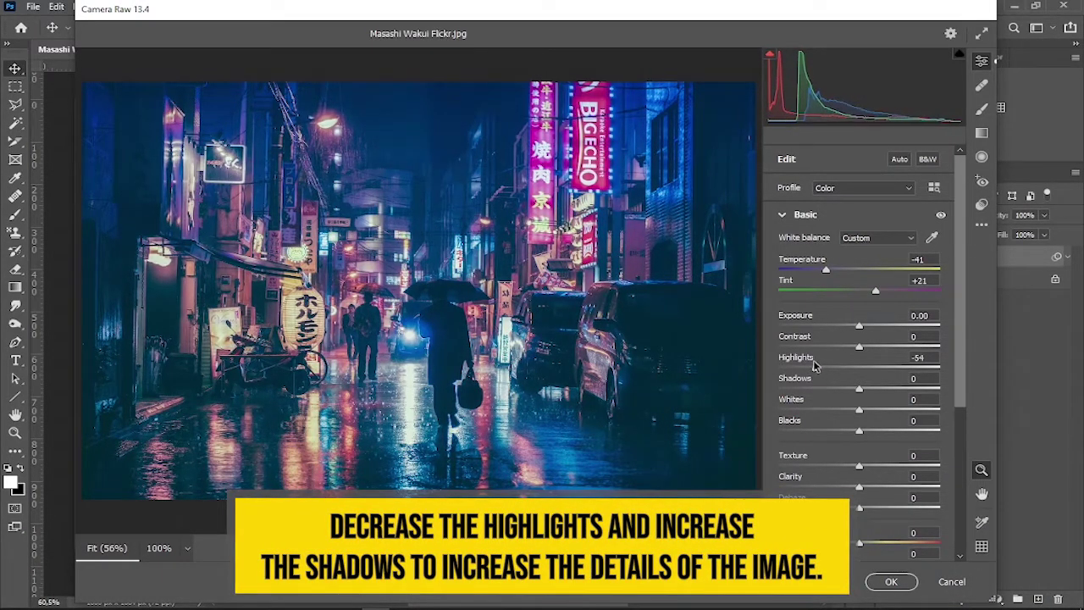
pyautogui.moveTo(858, 390)
pyautogui.mouseDown()
pyautogui.moveTo(904, 389)
pyautogui.moveTo(898, 412)
pyautogui.mouseUp()
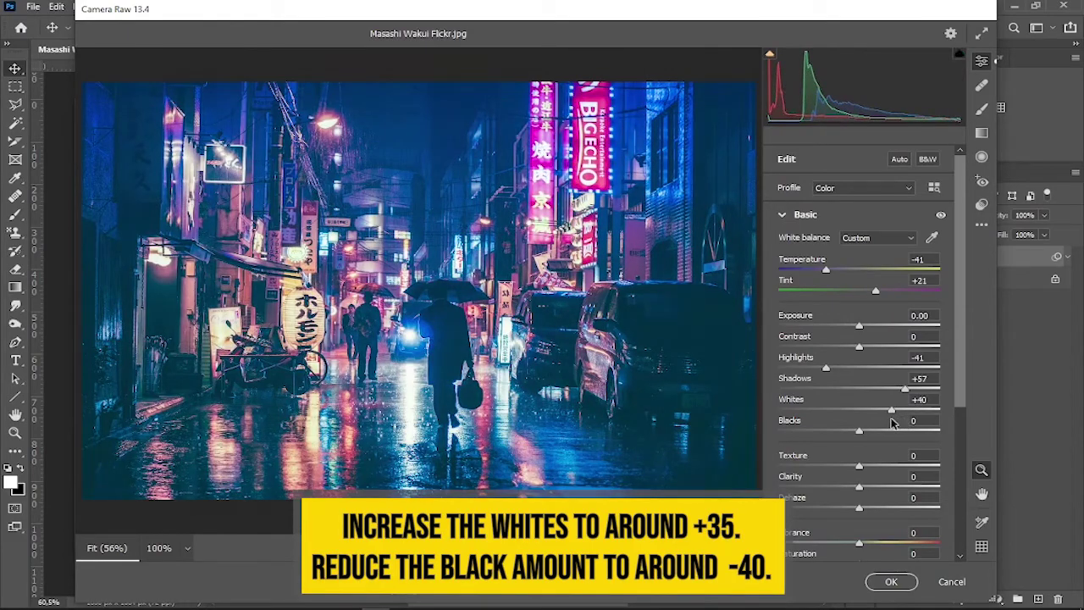
# - Deepen Blacks to -23 and lower Clarity to -8 to soften the lights
pyautogui.moveTo(858, 432); pyautogui.dragTo(841, 434)
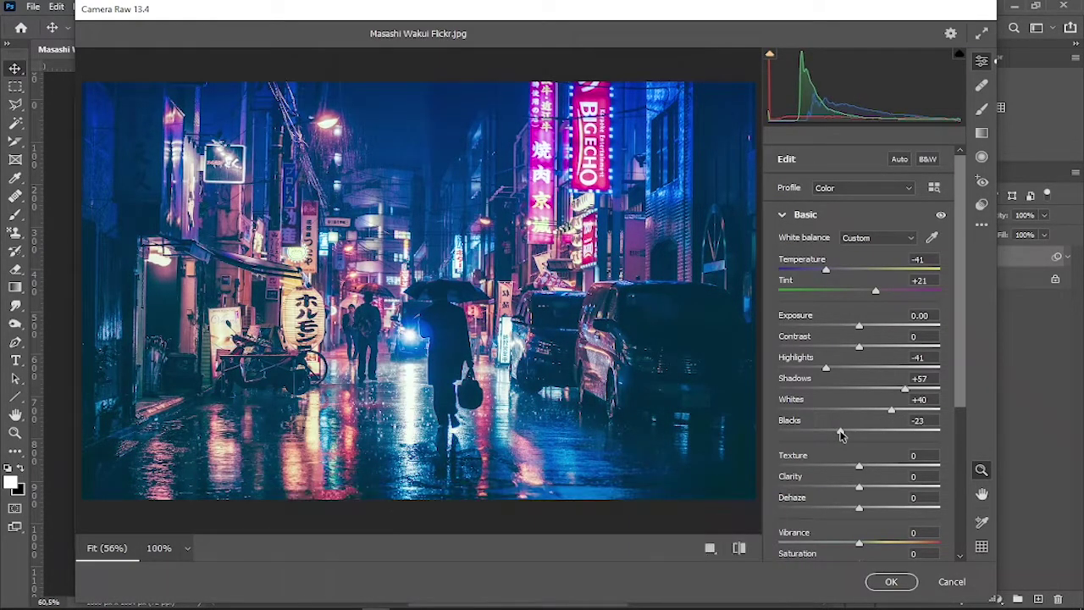
pyautogui.scroll(-3, 961, 360)
pyautogui.scroll(-2, 931, 313)
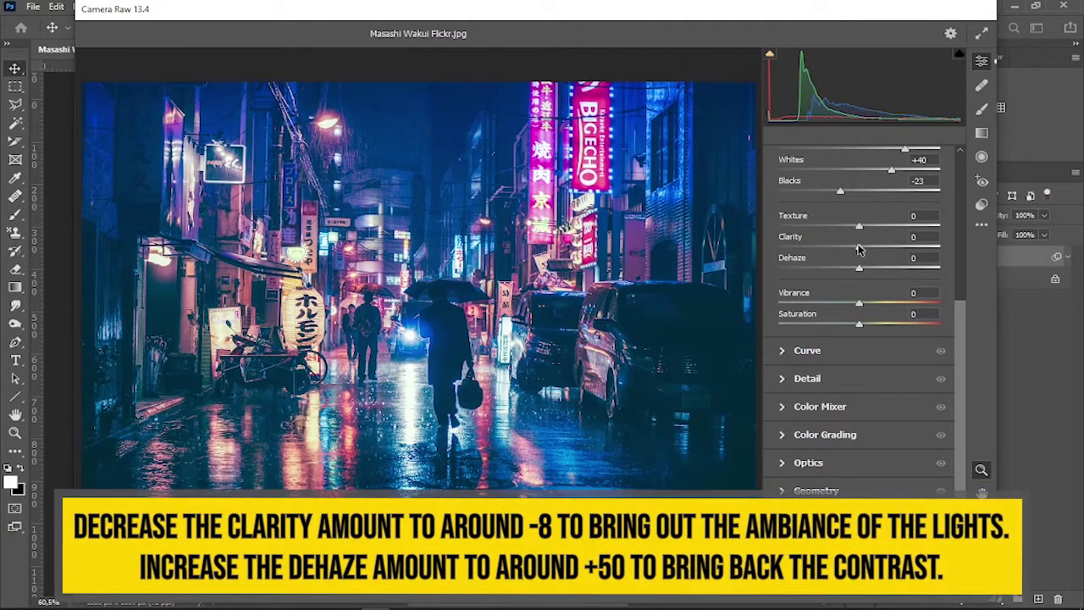
pyautogui.moveTo(859, 246)
pyautogui.mouseDown()
pyautogui.moveTo(844, 249)
pyautogui.moveTo(901, 271)
pyautogui.mouseUp()
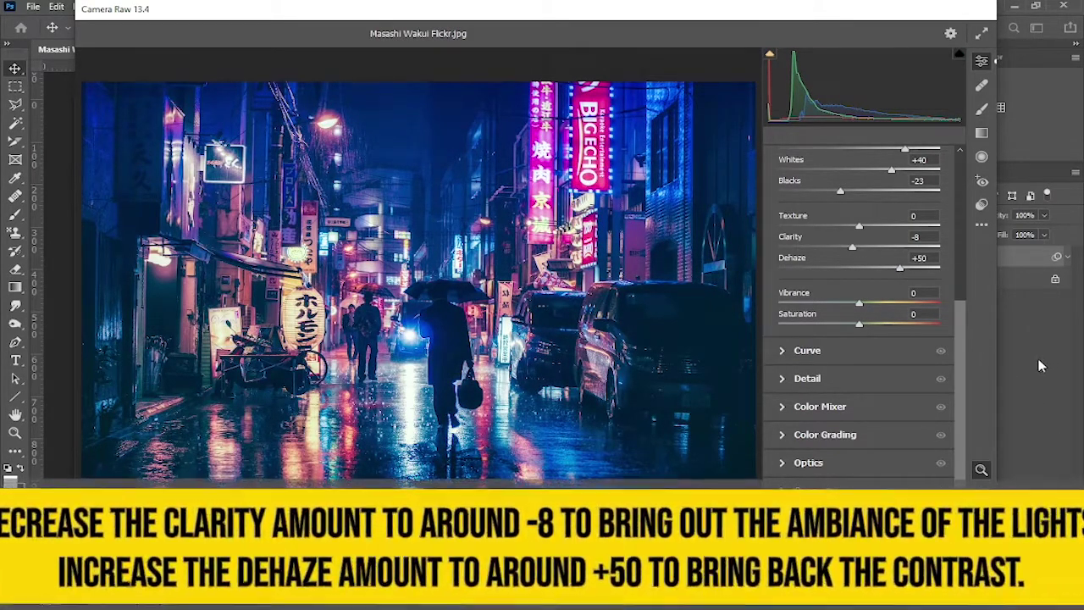
# - In Calibration, set Red and Green Primary Hue to -100 and Blue Primary Hue to -50
pyautogui.click(784, 548)
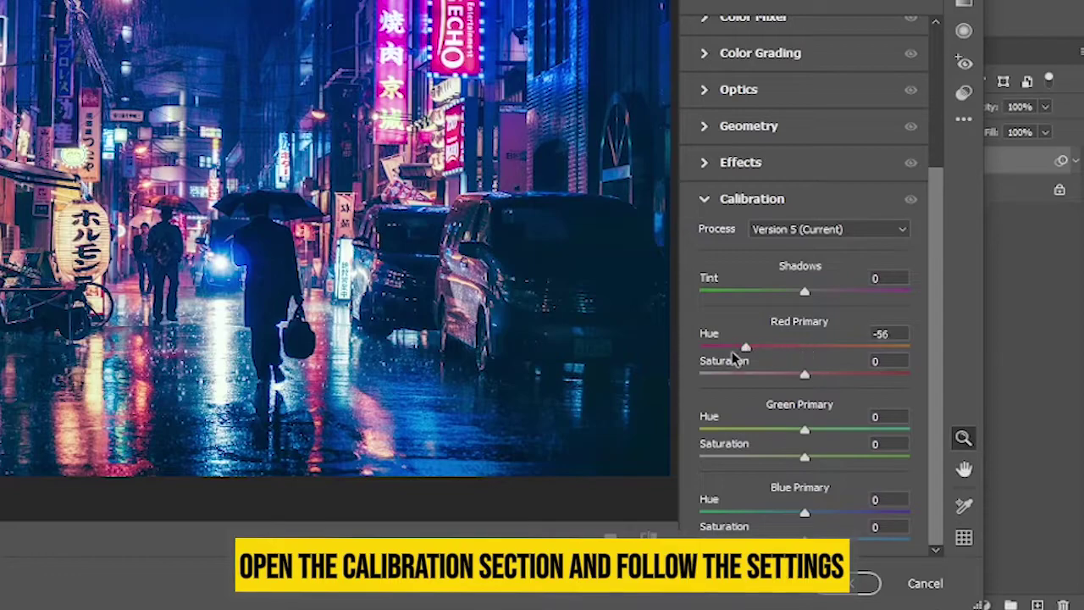
pyautogui.moveTo(735, 360); pyautogui.dragTo(700, 358)
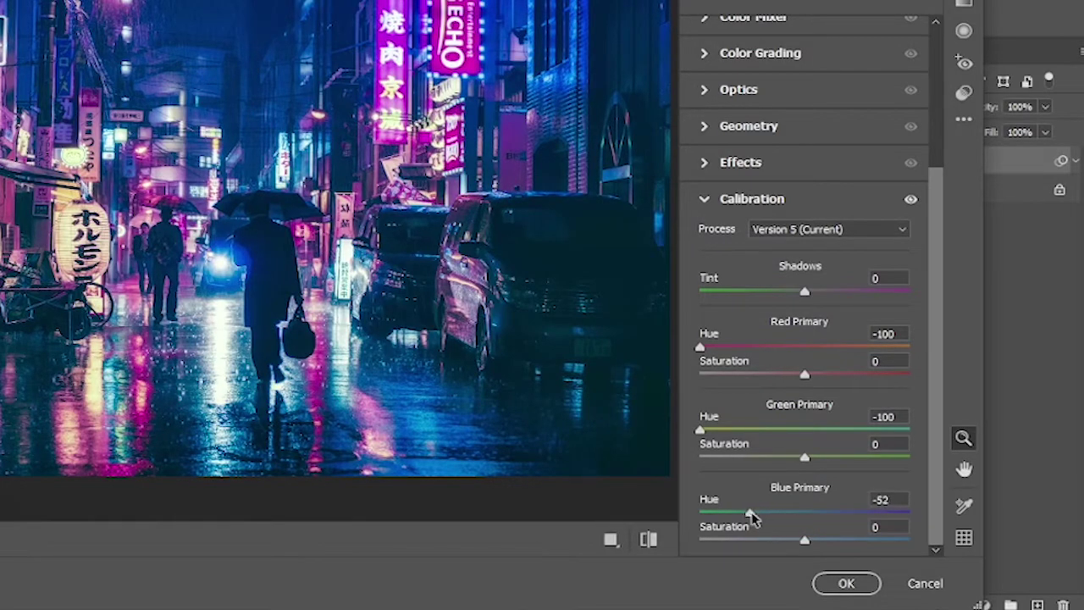
pyautogui.moveTo(750, 513); pyautogui.dragTo(752, 513)
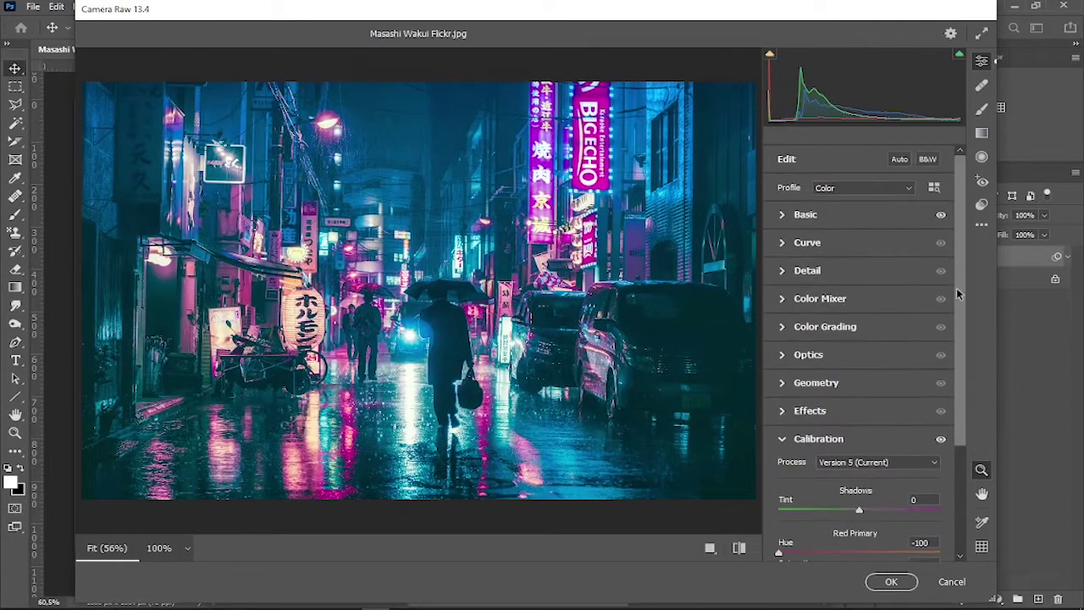
# - Show the Before/After side-by-side view and zoom in on the umbrella walker
pyautogui.scroll(-5, 964, 316)
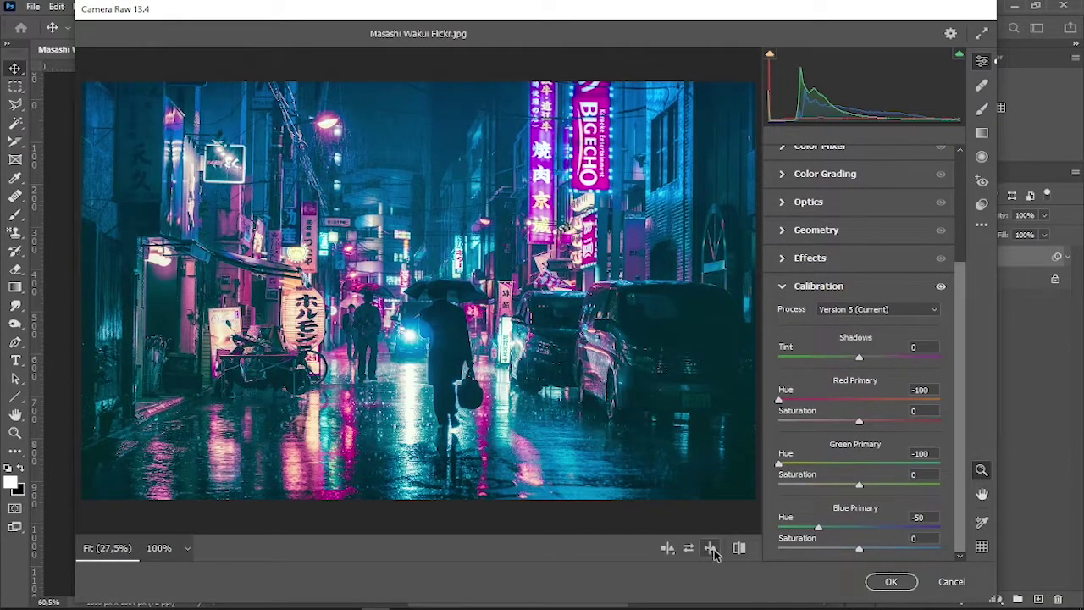
pyautogui.click(710, 548)
pyautogui.click(261, 305)
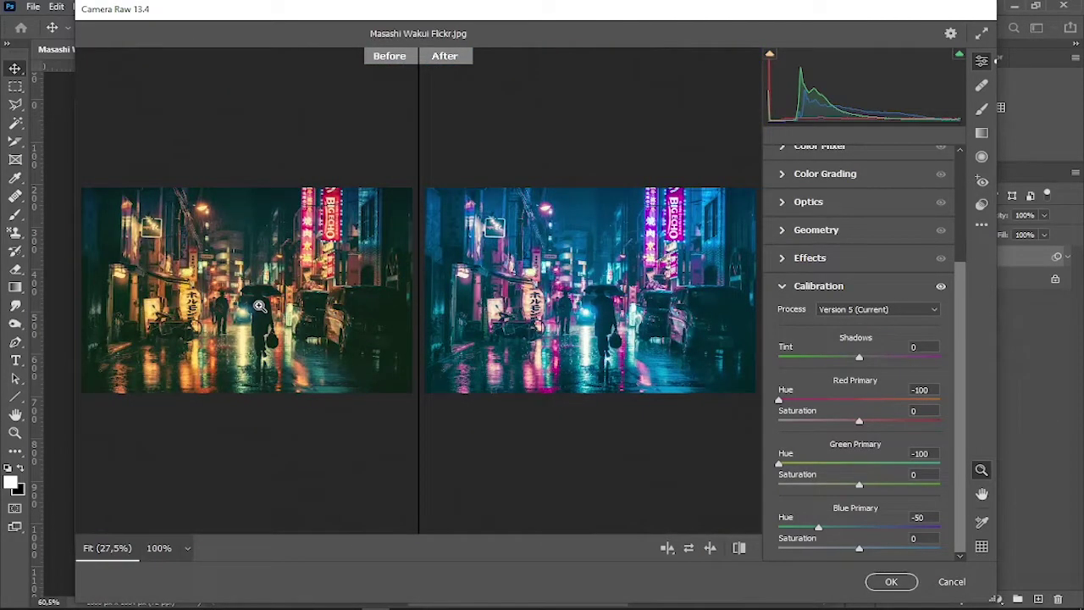
pyautogui.moveTo(259, 306)
pyautogui.mouseDown()
pyautogui.moveTo(323, 375)
pyautogui.moveTo(135, 303)
pyautogui.mouseUp()
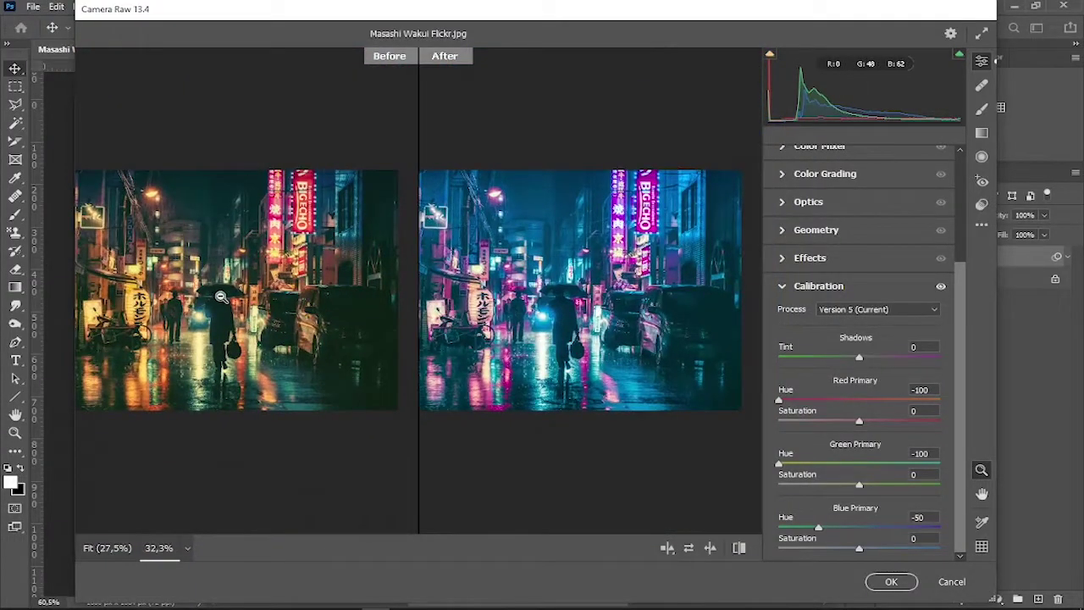
# - Save the Camera Raw settings as the 'Cyberpunk Effect' preset and apply the filter
pyautogui.click(982, 227)
pyautogui.click(982, 403)
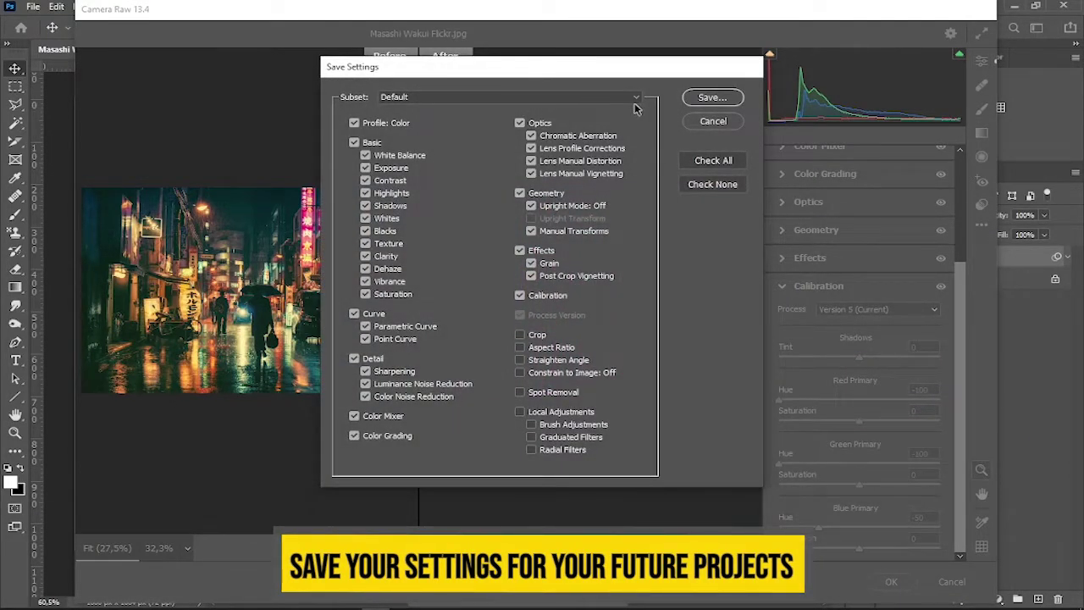
pyautogui.click(702, 98)
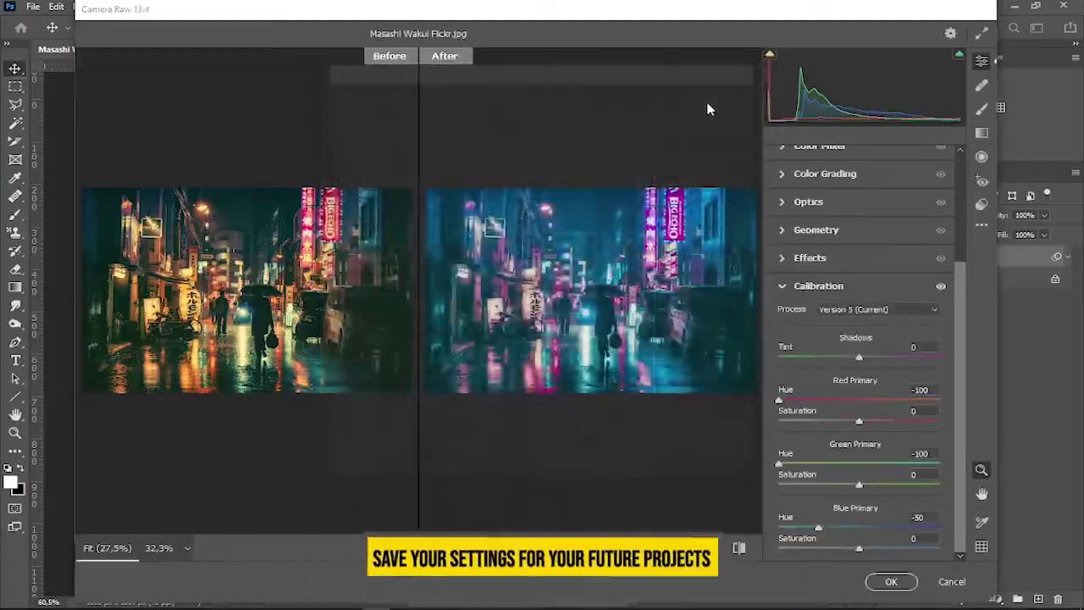
pyautogui.write('C')
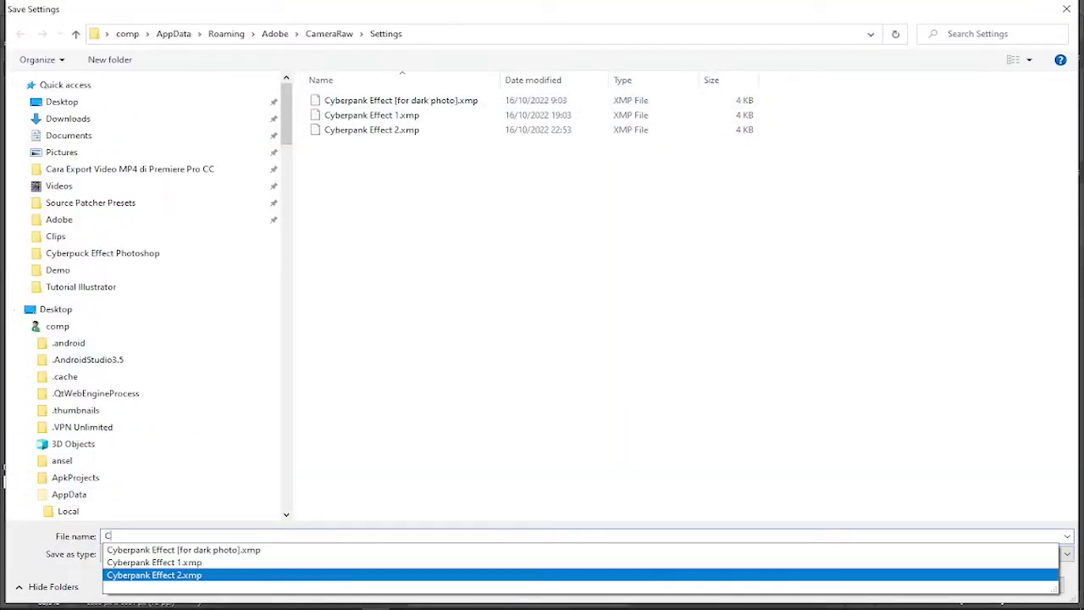
pyautogui.write('yberpunk Effect 3')
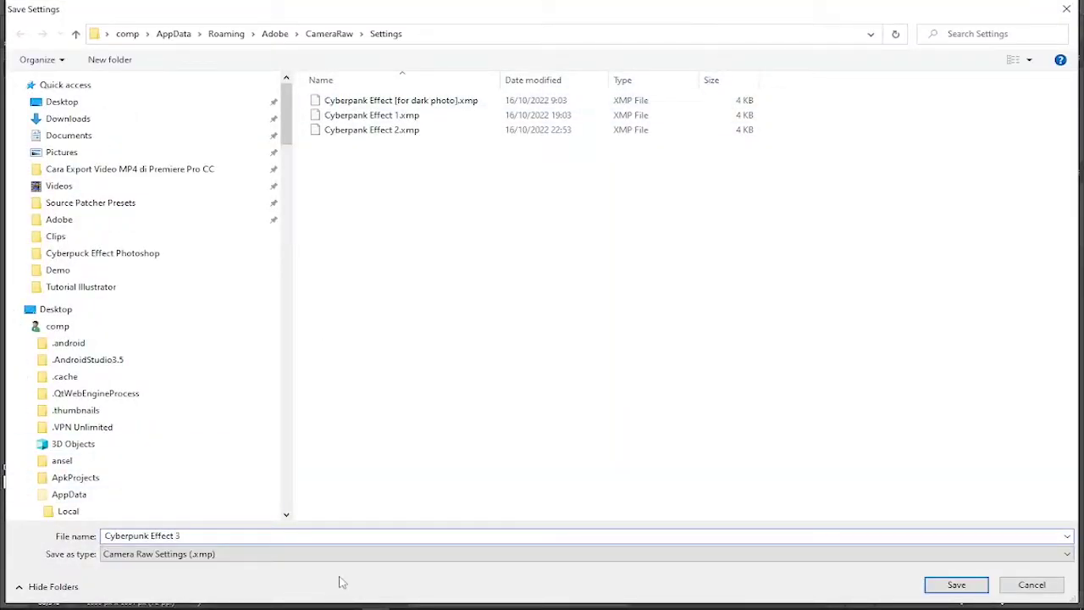
pyautogui.click(963, 586)
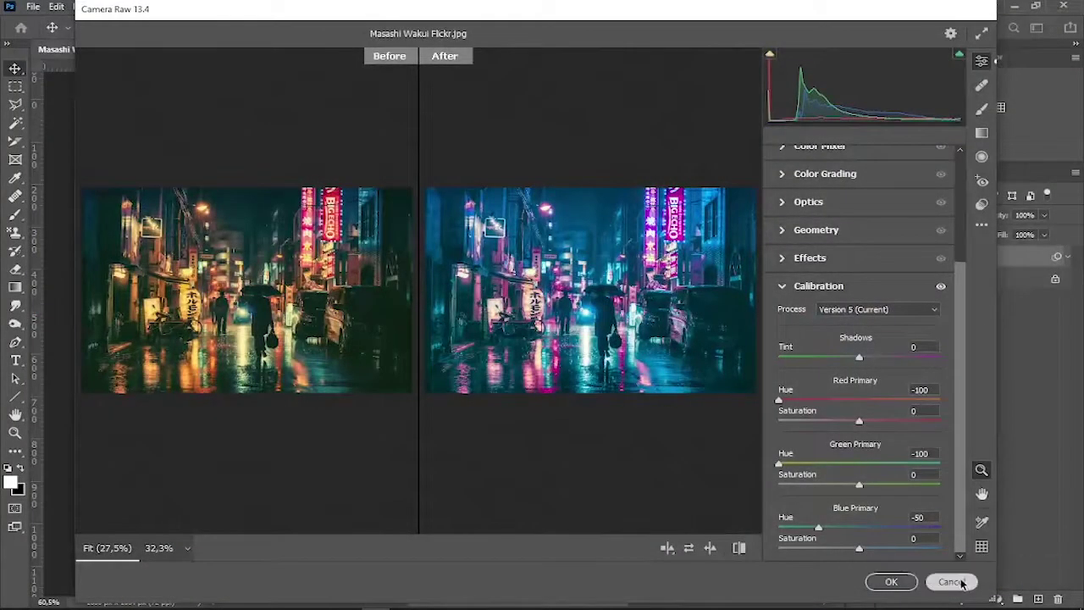
pyautogui.click(885, 583)
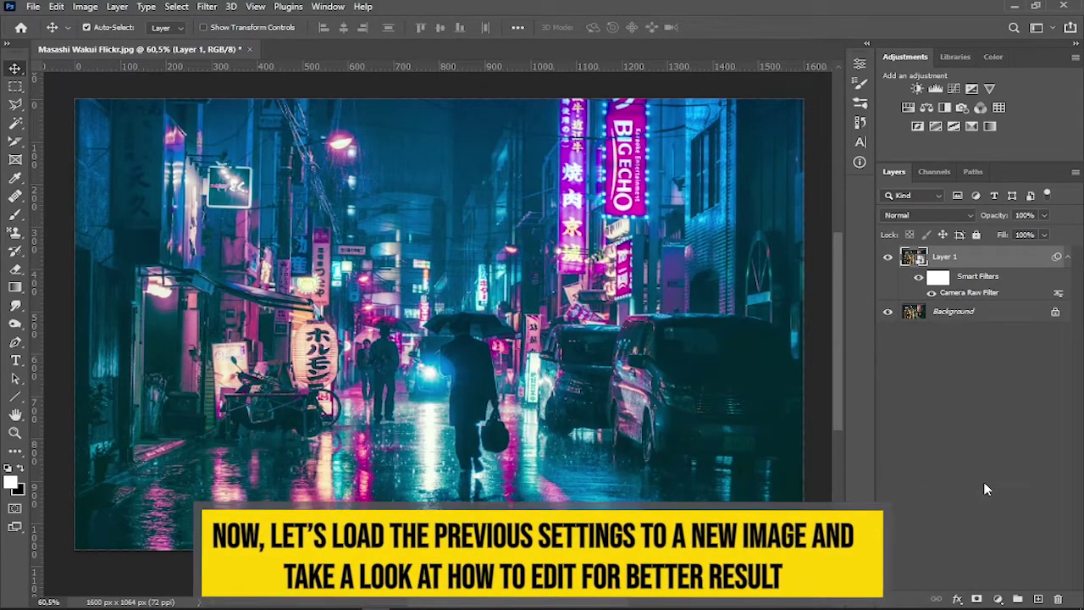
pyautogui.moveTo(97, 566)
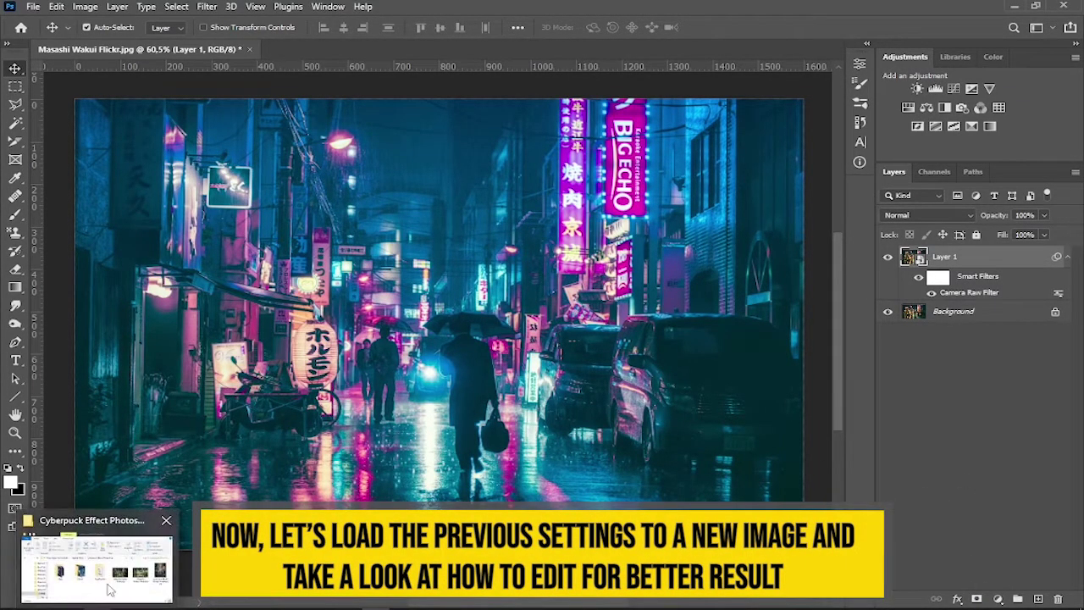
# - Open yoav-aziz-tKCd-lWc4gI-unsplash.jpg from File Explorer and make its Layer 1 a smart object
pyautogui.click(76, 575)
pyautogui.moveTo(819, 254); pyautogui.dragTo(470, 48)
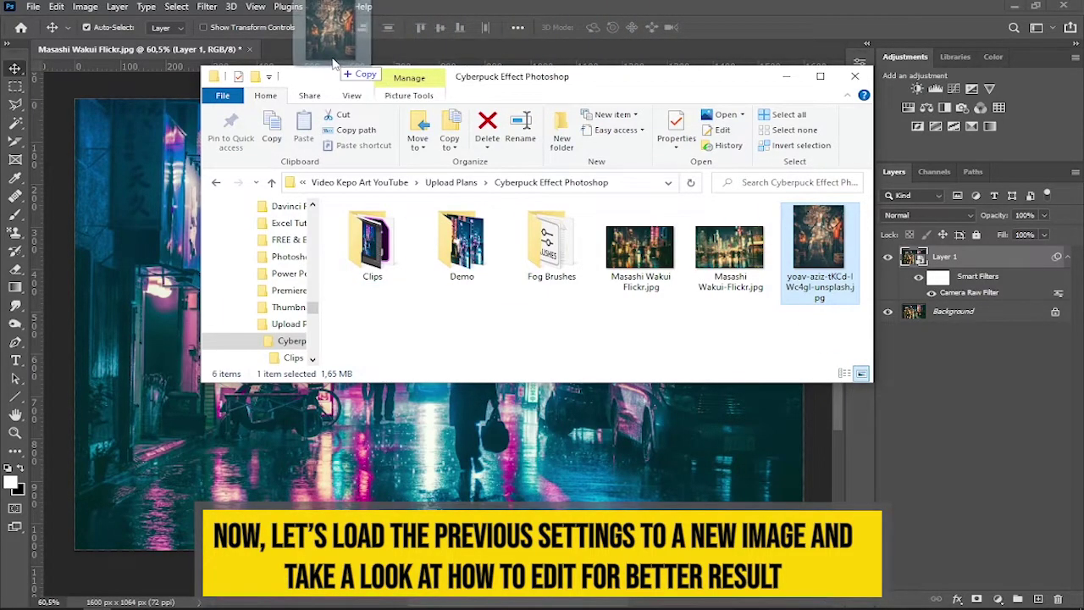
pyautogui.moveTo(470, 48); pyautogui.dragTo(329, 55)
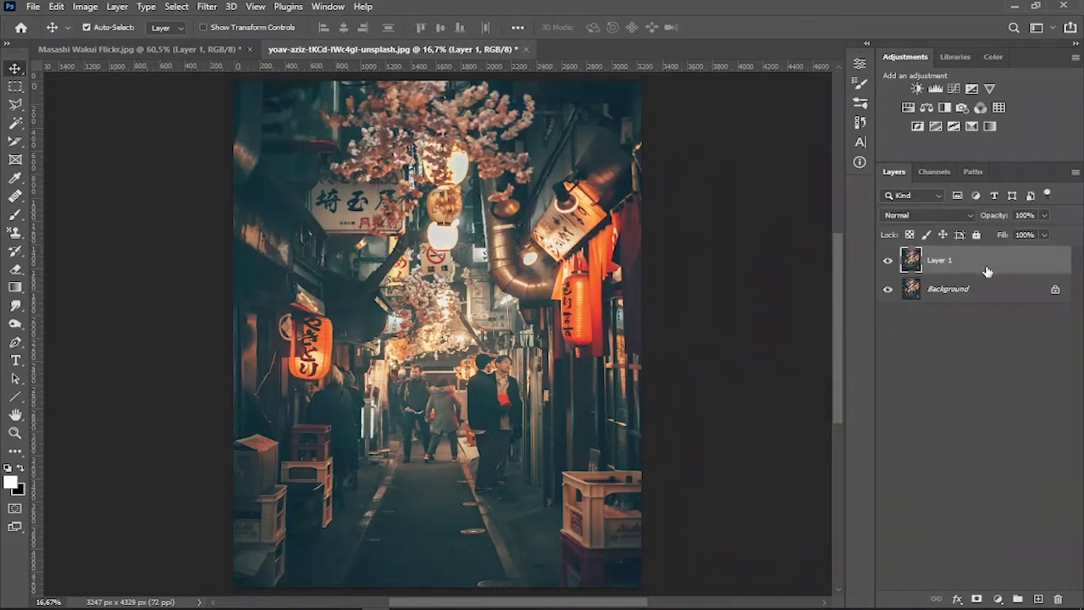
pyautogui.rightClick(985, 266)
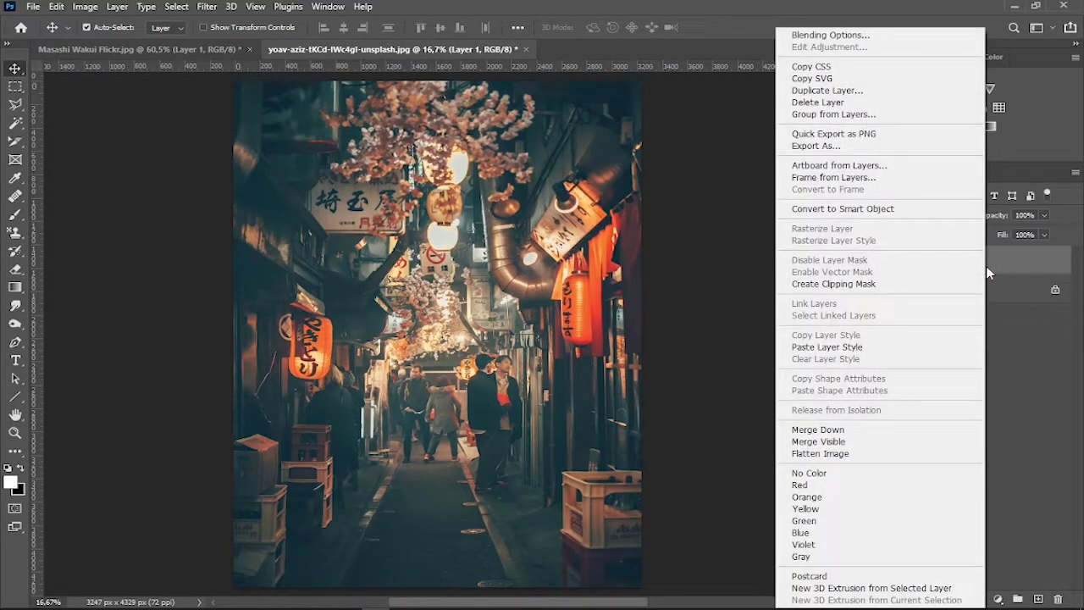
pyautogui.click(890, 209)
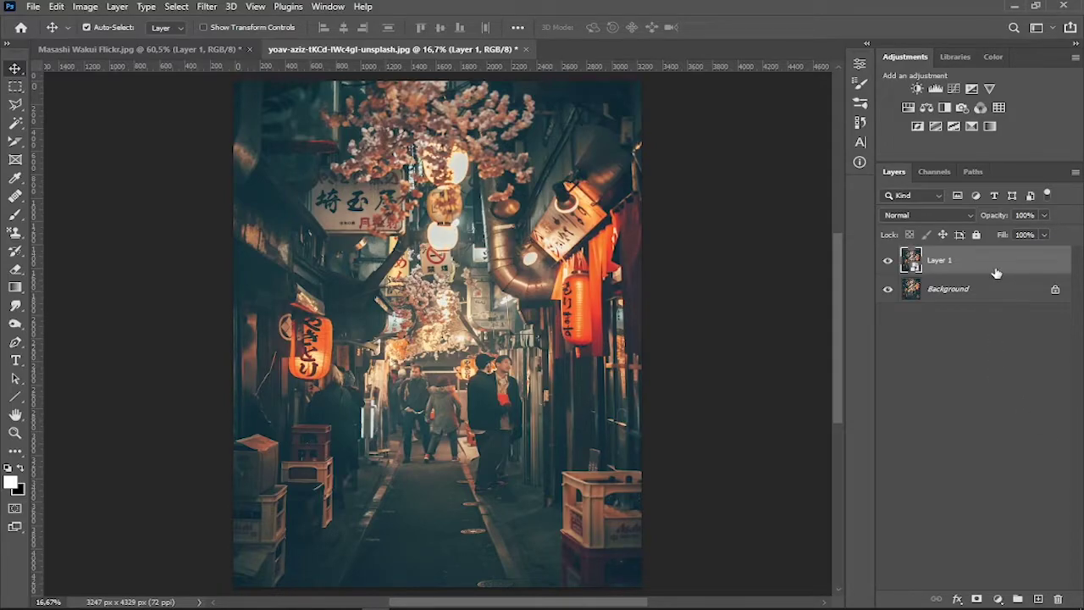
# - In the Camera Raw filter, load the Cyberpunk Effect 3.xmp settings onto the alley photo
pyautogui.click(209, 10)
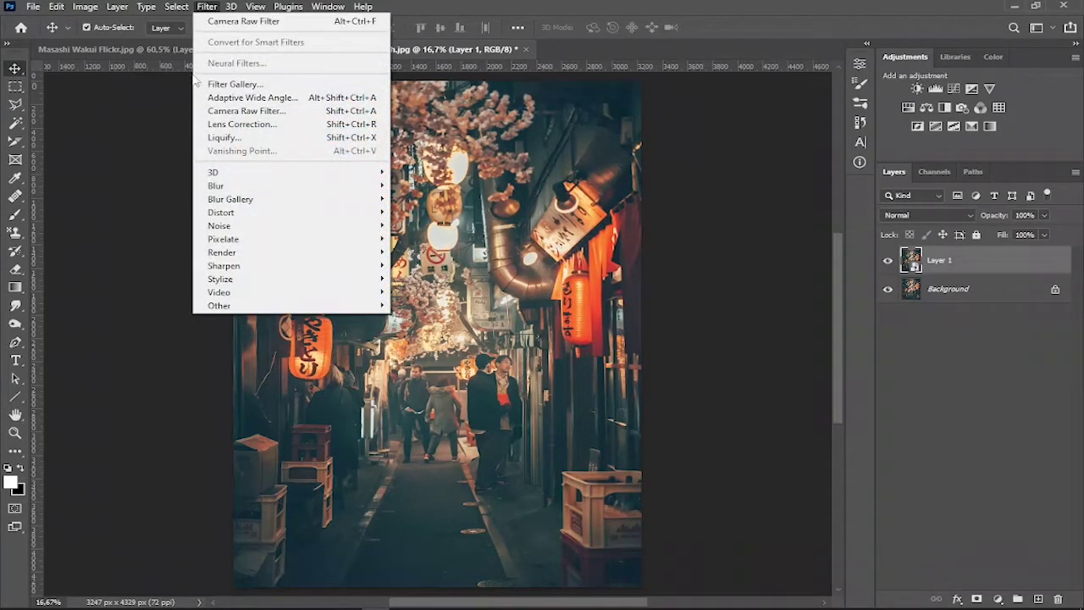
pyautogui.click(247, 111)
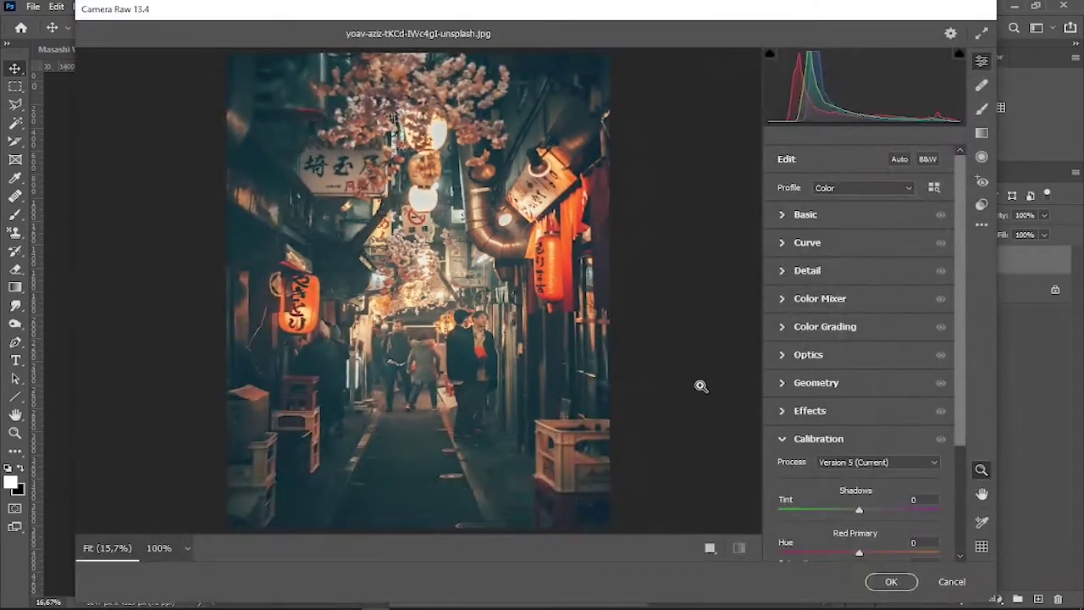
pyautogui.click(981, 227)
pyautogui.click(941, 389)
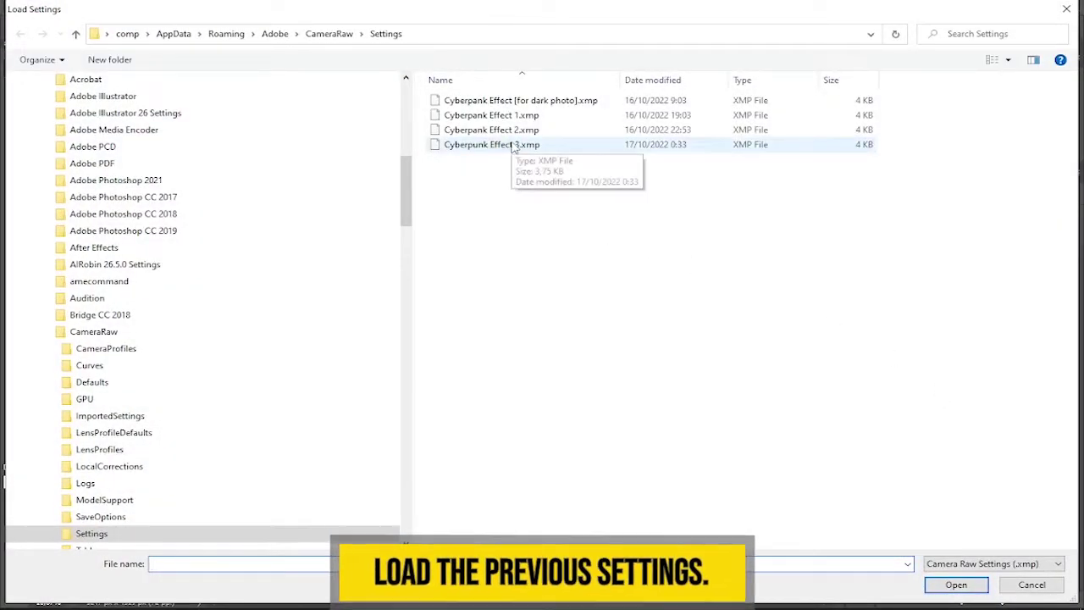
pyautogui.click(525, 146)
pyautogui.click(952, 584)
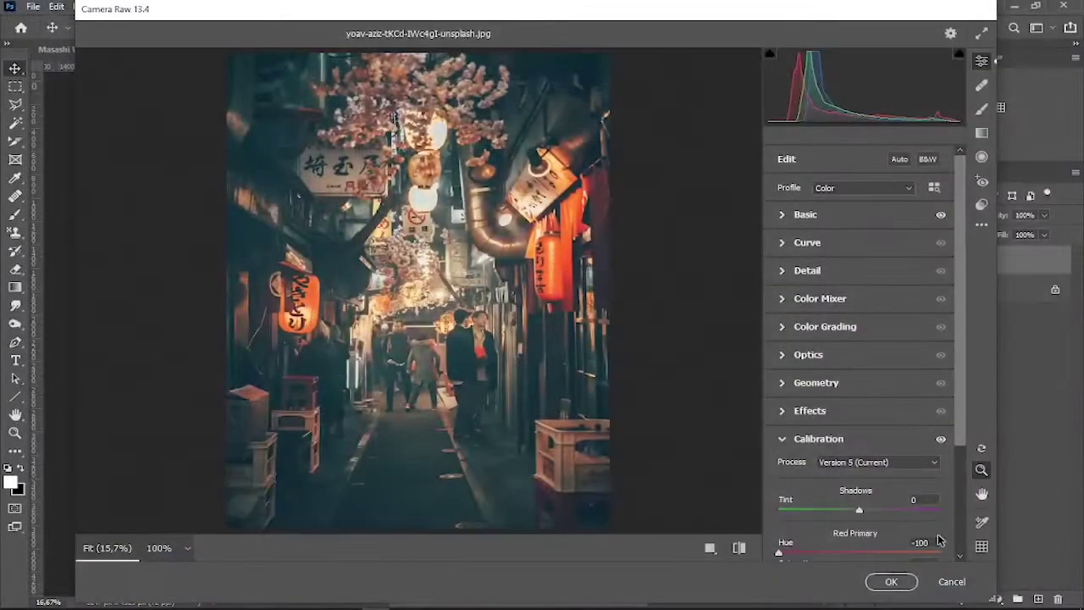
pyautogui.click(783, 217)
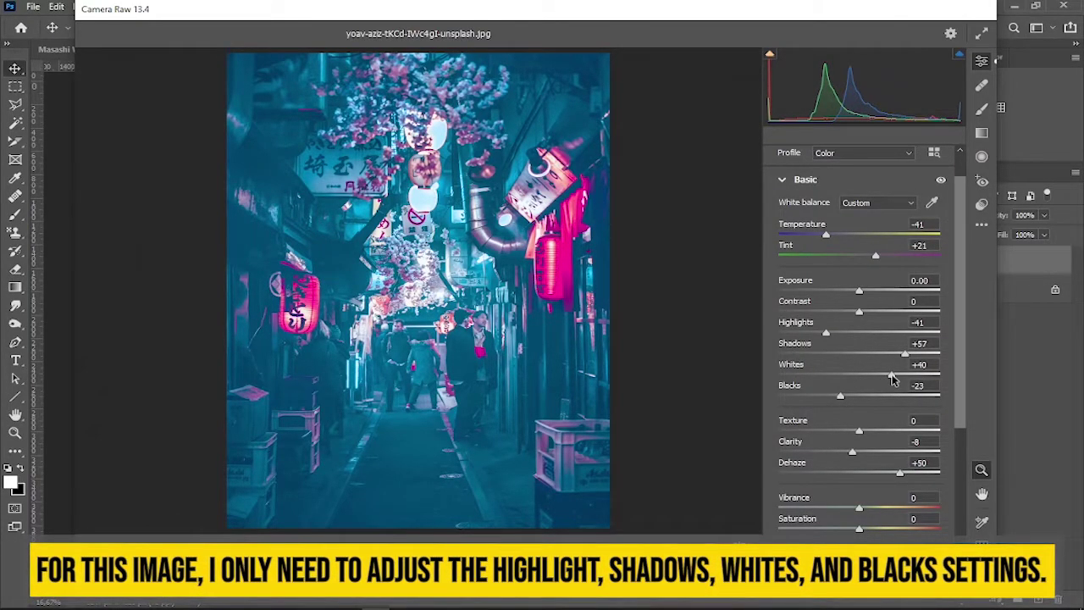
# - Set Blacks -76, Highlights -87, Shadows +98 and Whites +59
pyautogui.moveTo(840, 395); pyautogui.dragTo(801, 400)
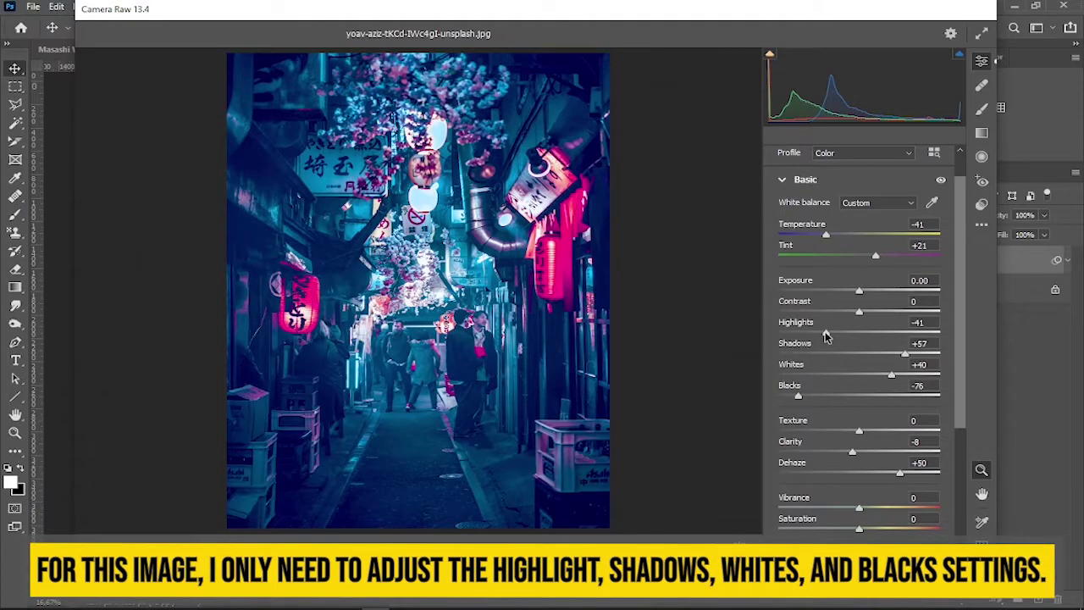
pyautogui.moveTo(826, 332); pyautogui.dragTo(789, 332)
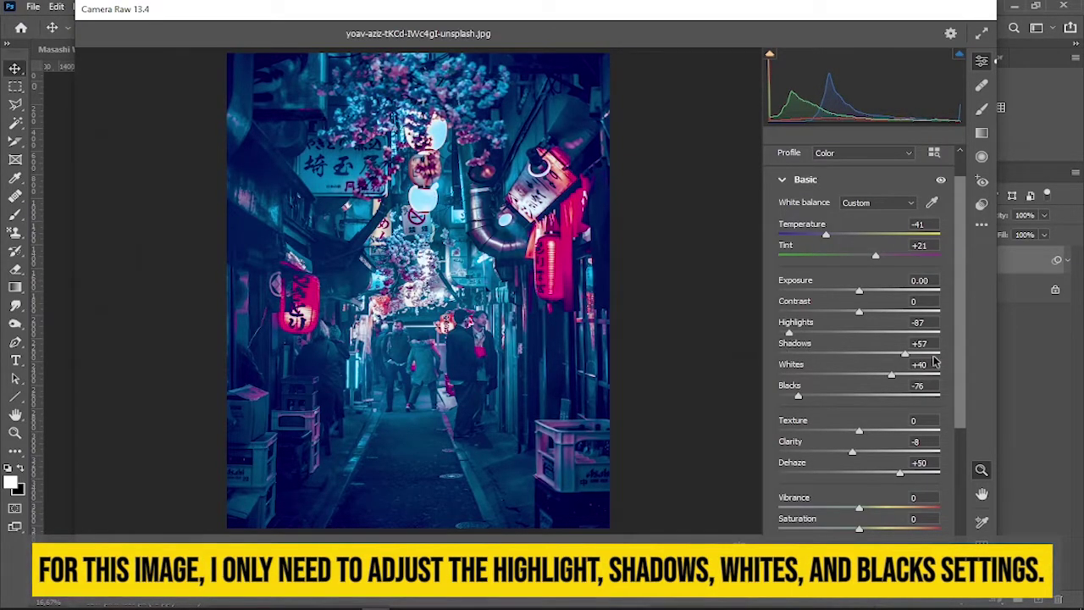
pyautogui.moveTo(905, 354); pyautogui.dragTo(938, 359)
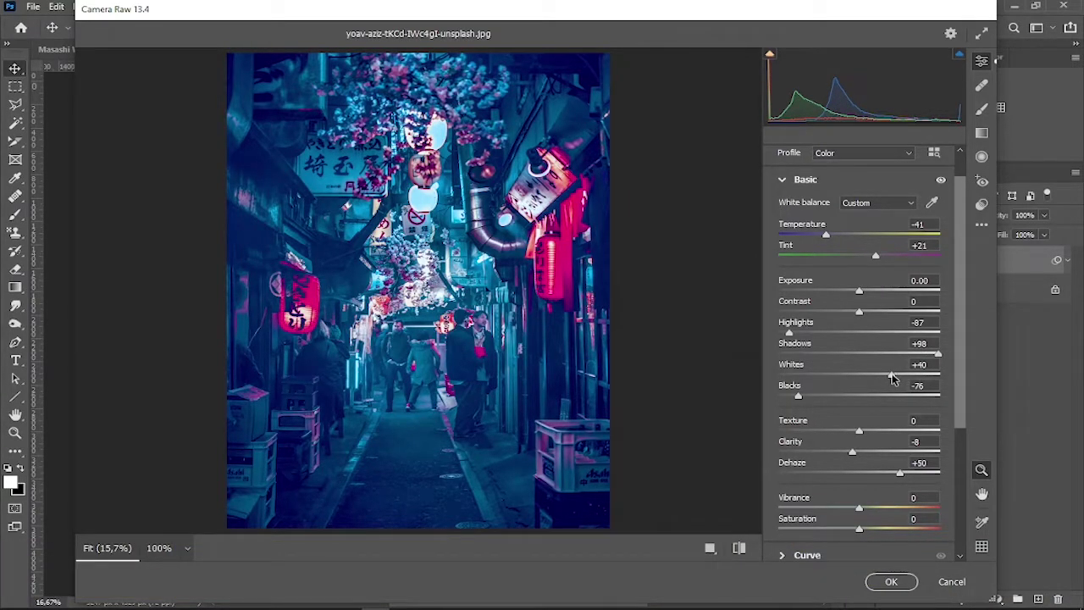
pyautogui.moveTo(892, 379); pyautogui.dragTo(908, 374)
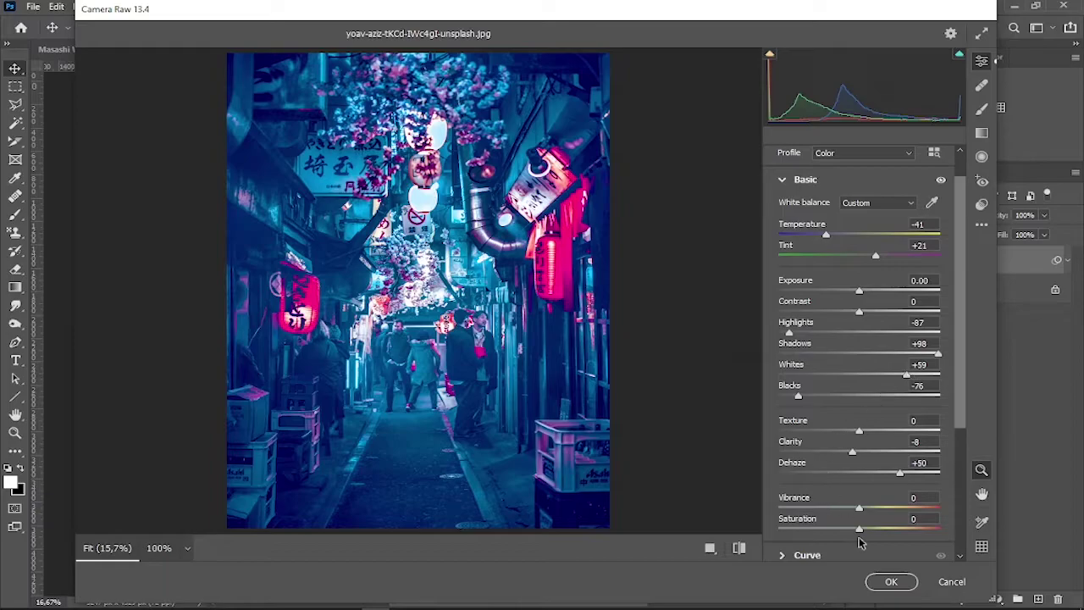
# - Inspect Before/After zoomed on the lantern sign, street and person, then apply the filter
pyautogui.click(709, 548)
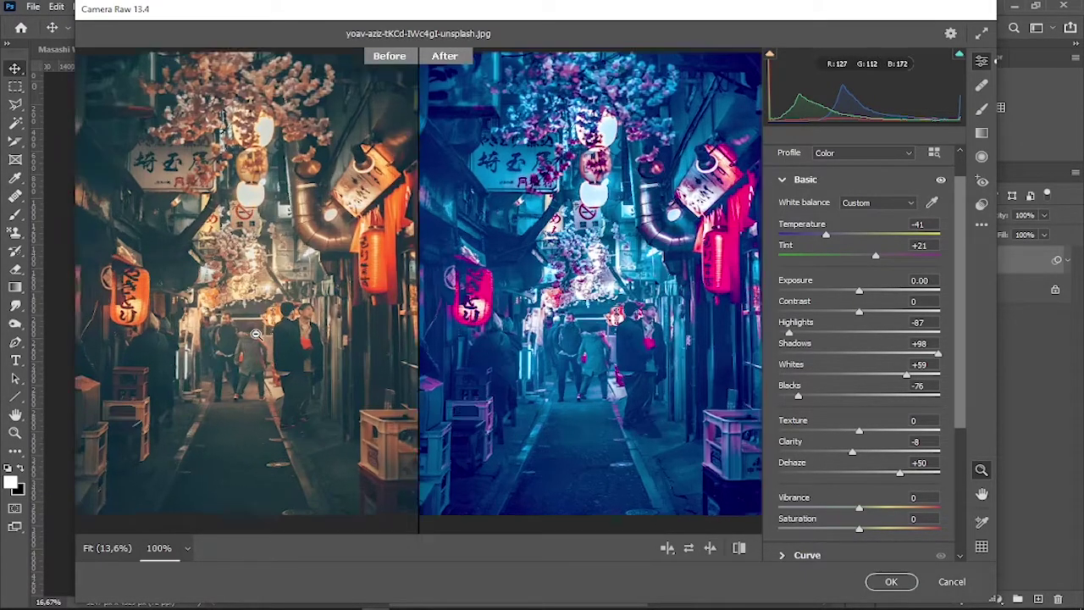
pyautogui.click(256, 334)
pyautogui.click(234, 261)
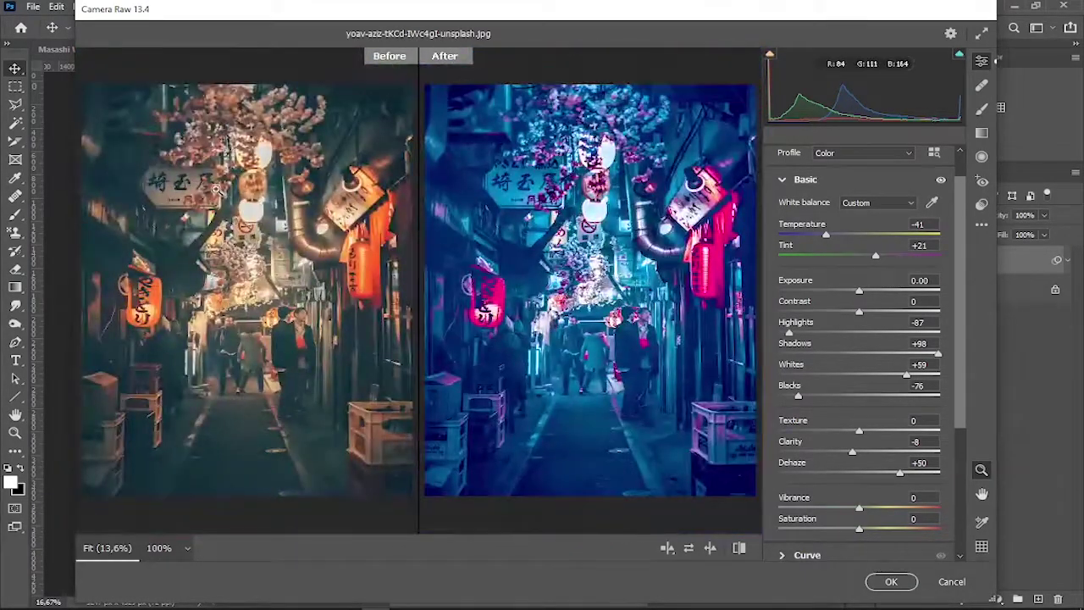
pyautogui.click(216, 189)
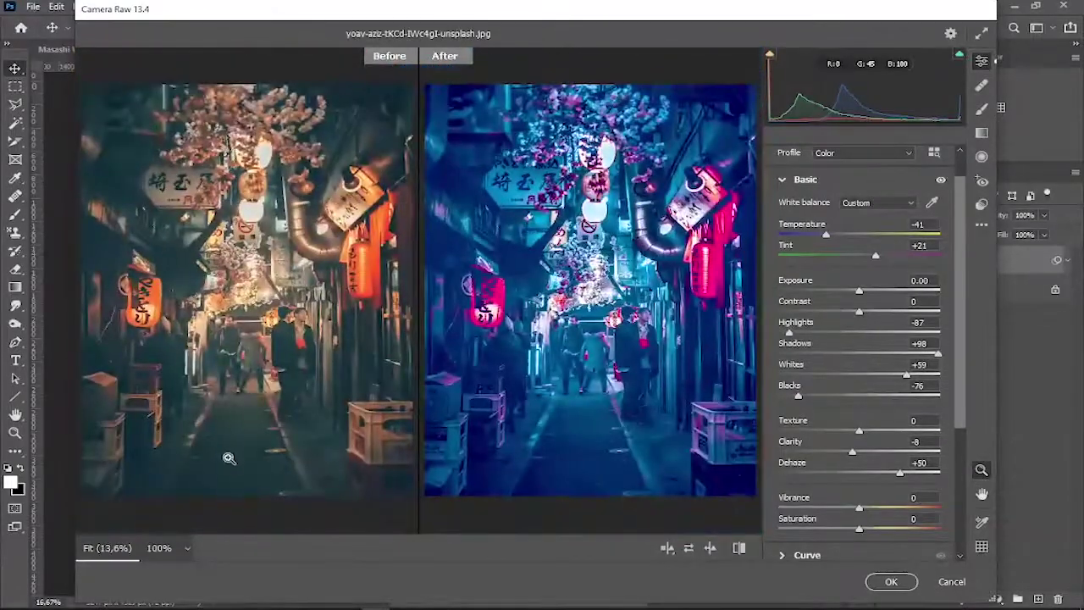
pyautogui.click(231, 459)
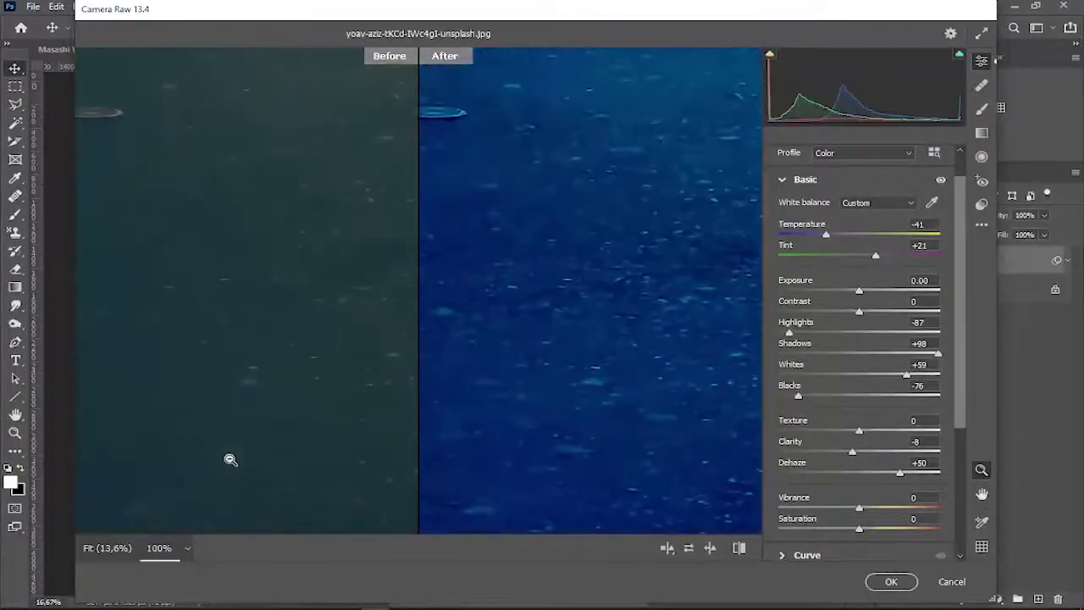
pyautogui.click(231, 459)
pyautogui.click(639, 365)
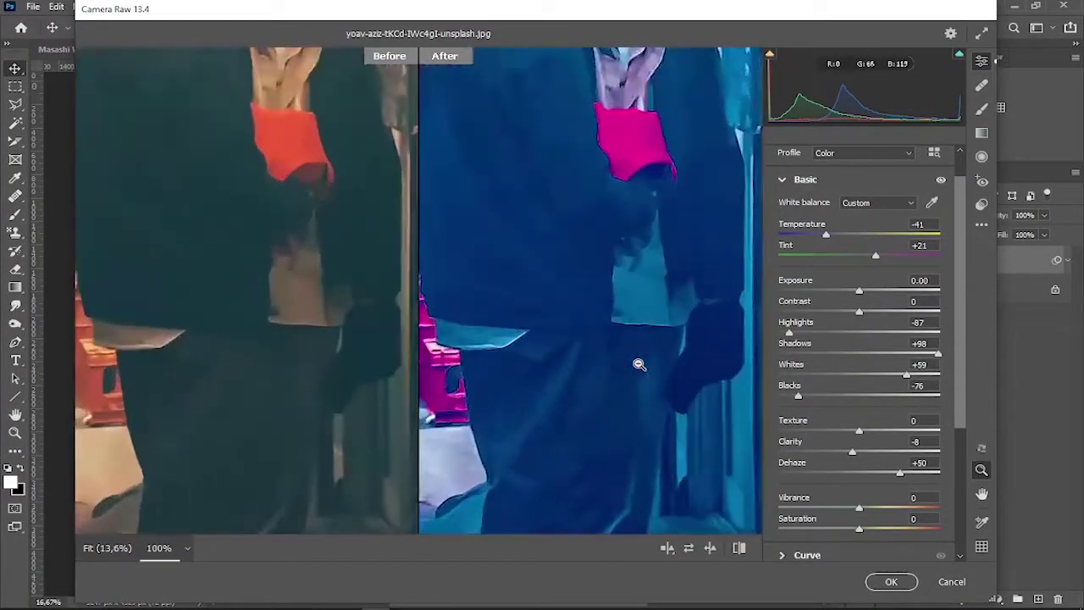
pyautogui.click(640, 364)
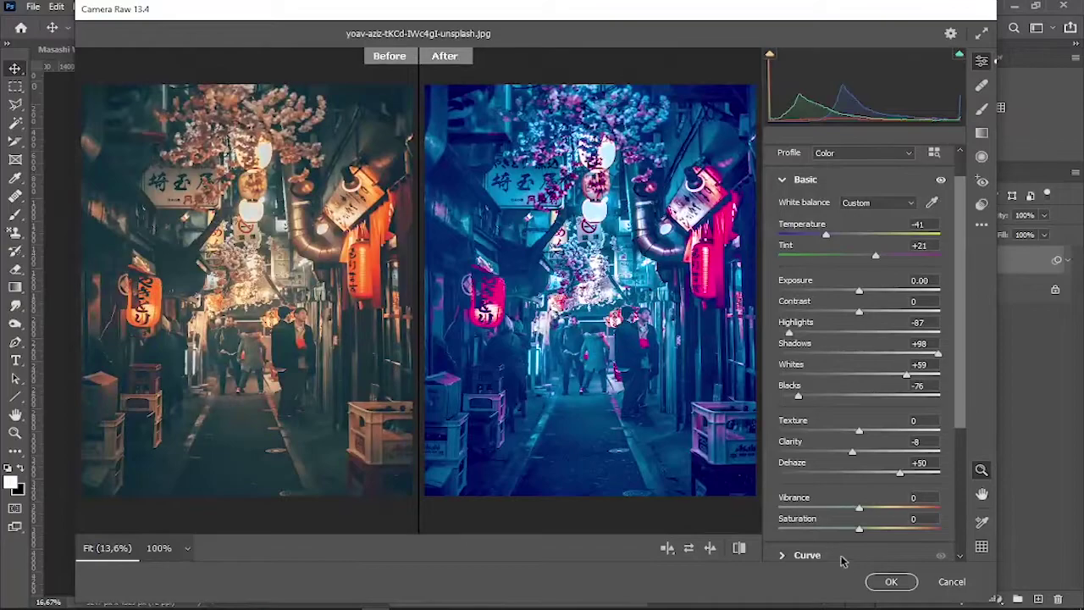
pyautogui.click(892, 582)
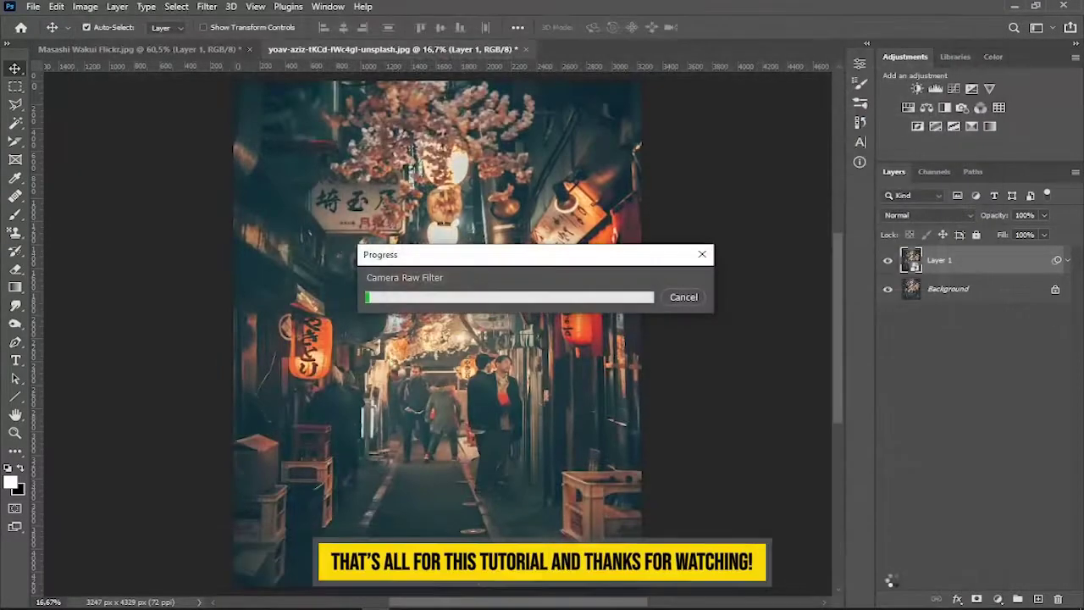
pyautogui.click(886, 262)
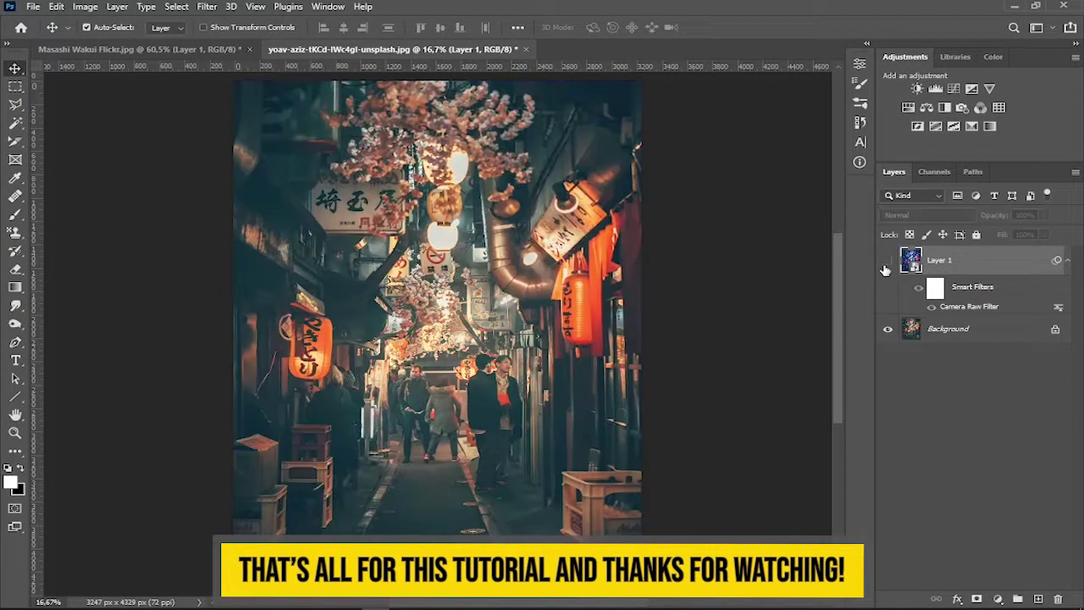
pyautogui.click(887, 261)
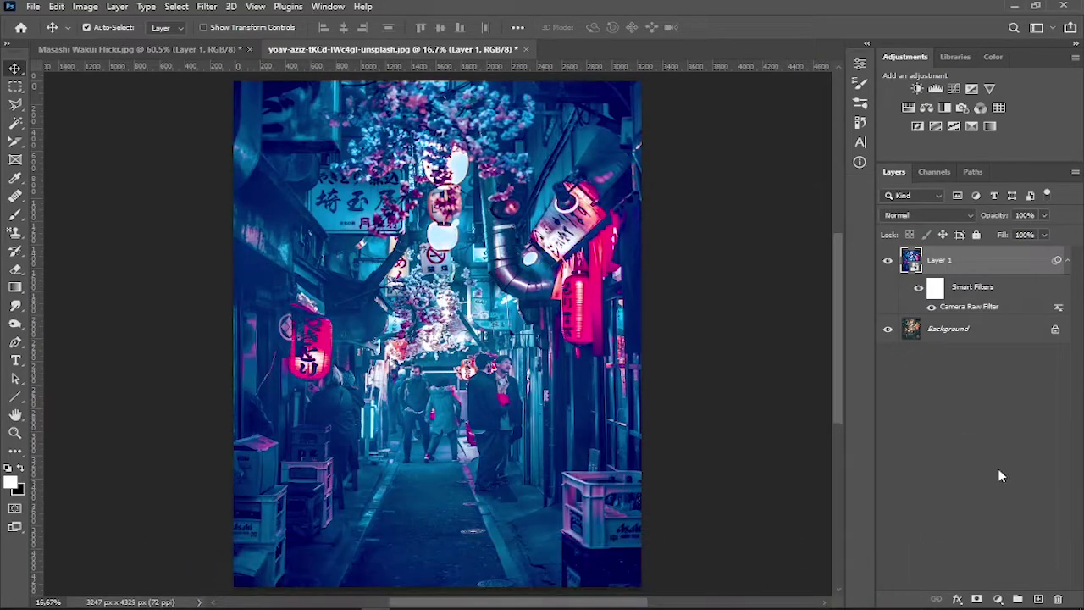